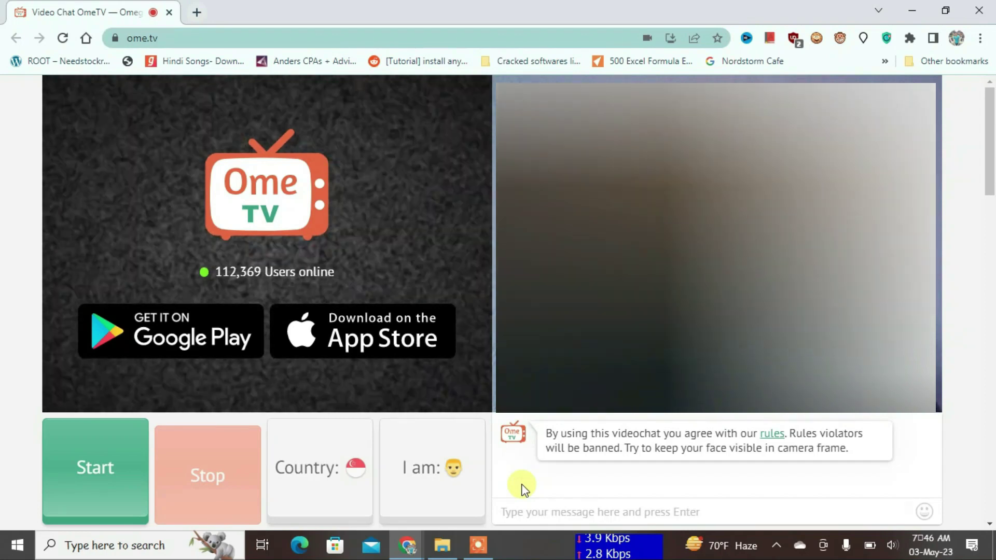
# Step: Start an OmeTV chat with a random stranger, note the country, then skip to the next partner
pyautogui.click(89, 483)
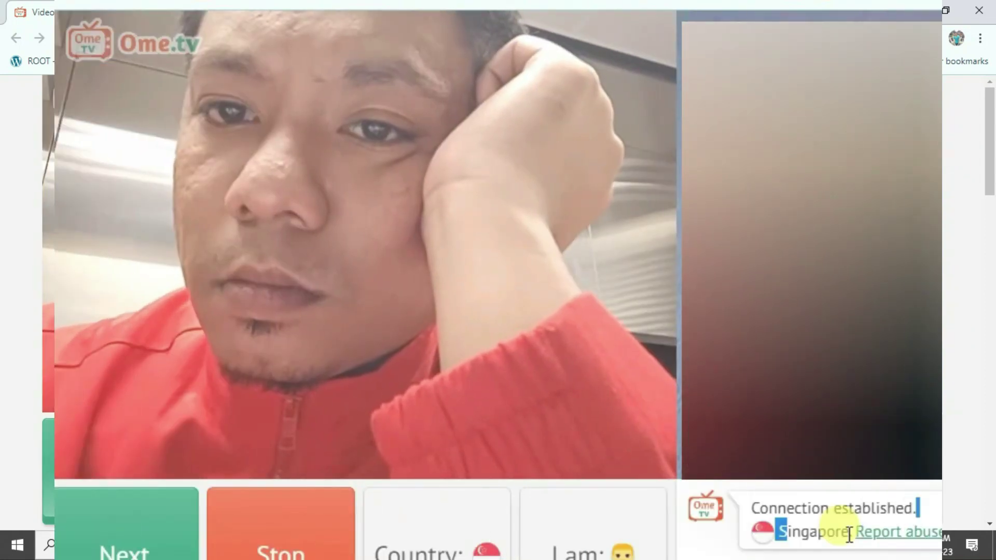
pyautogui.moveTo(615, 452); pyautogui.dragTo(550, 449)
pyautogui.click(522, 468)
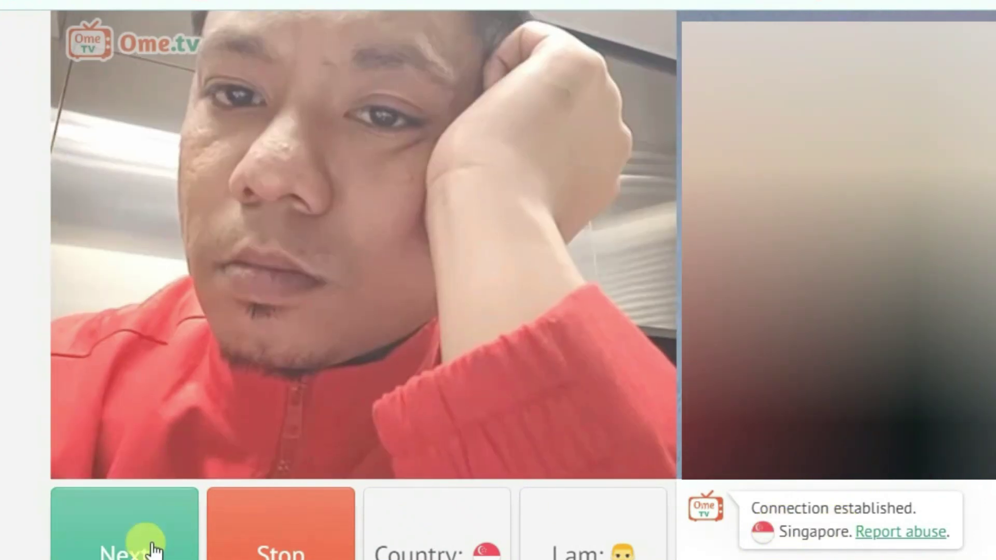
pyautogui.click(149, 545)
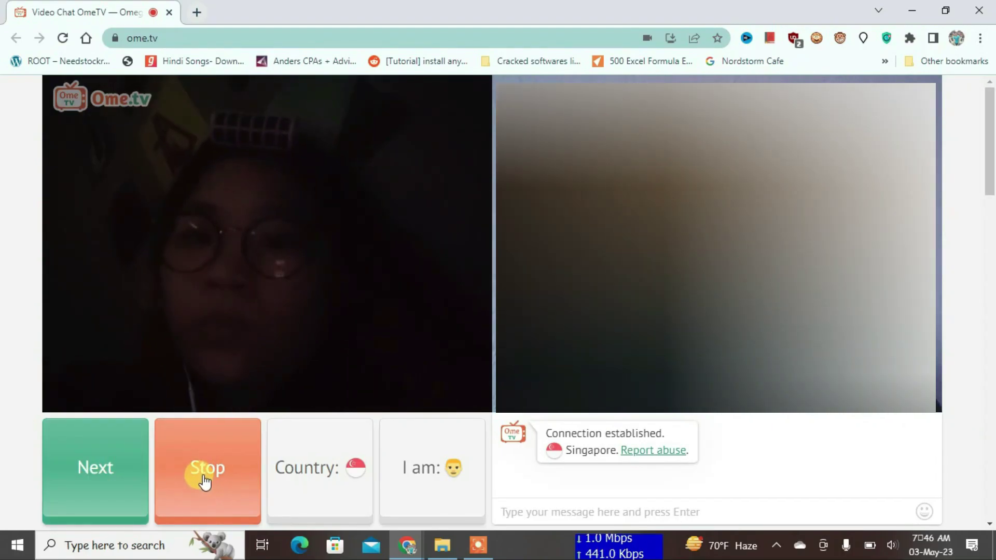
# Step: Stop the chat and search Google for 'veepn extension' in a new tab
pyautogui.click(270, 554)
pyautogui.hotkey('ctrl', 't')
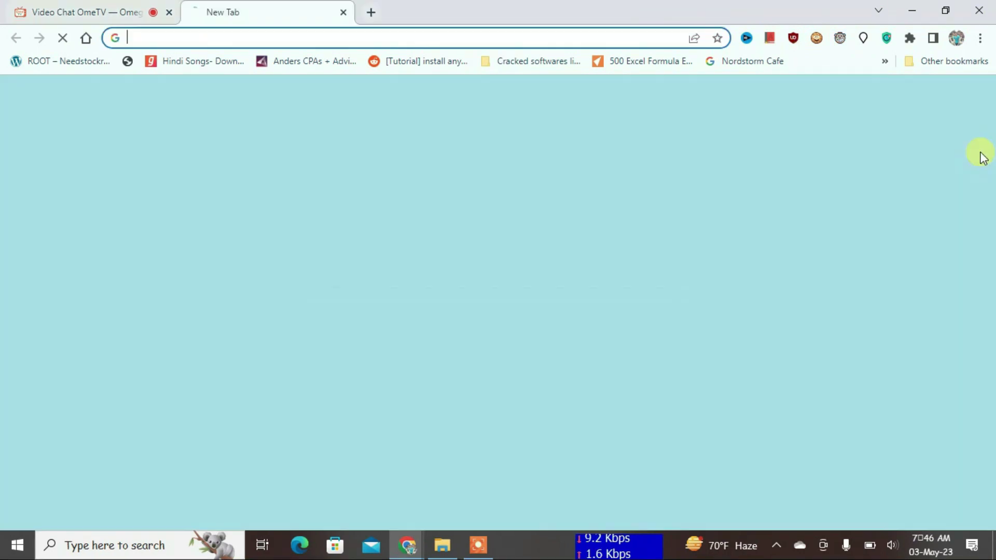
pyautogui.write('veepn')
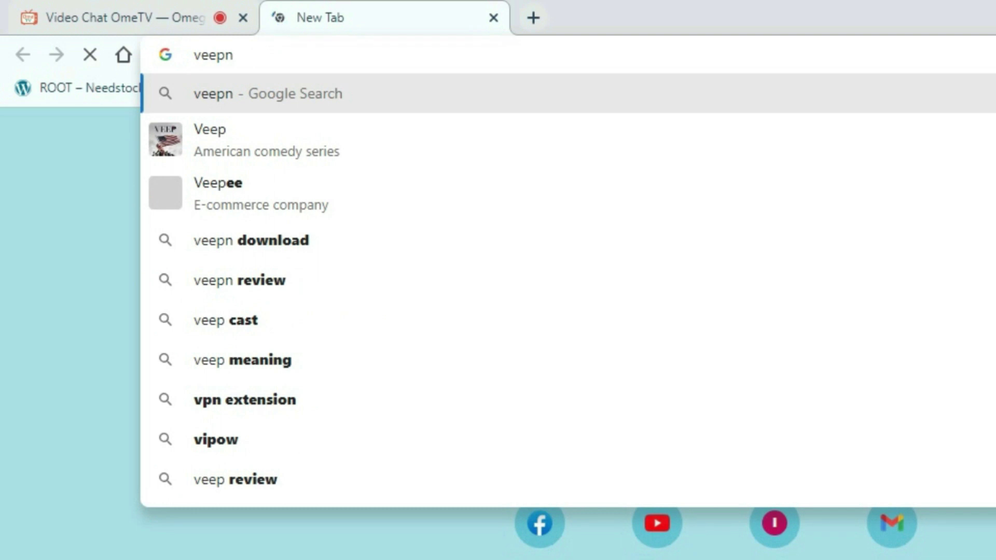
pyautogui.write(' extension')
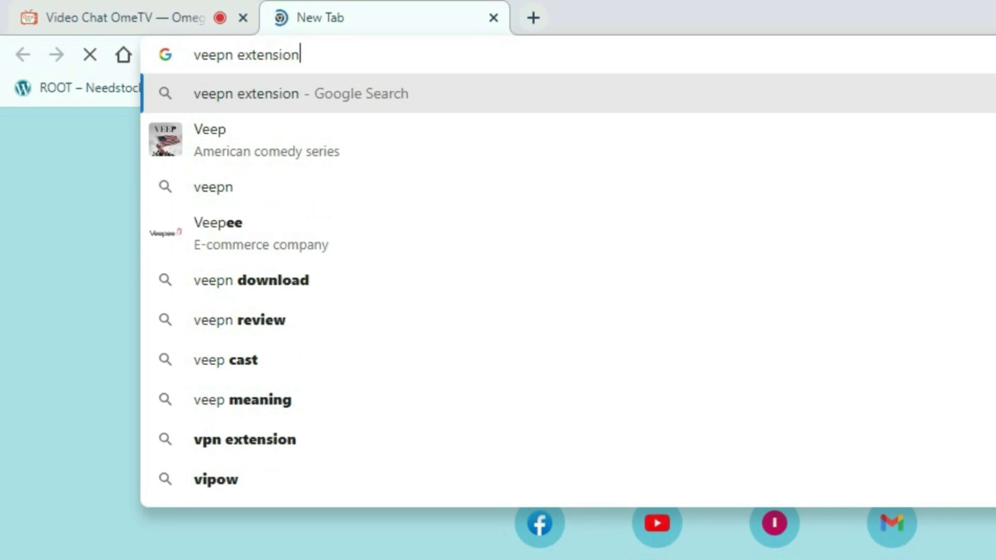
pyautogui.press('Return')
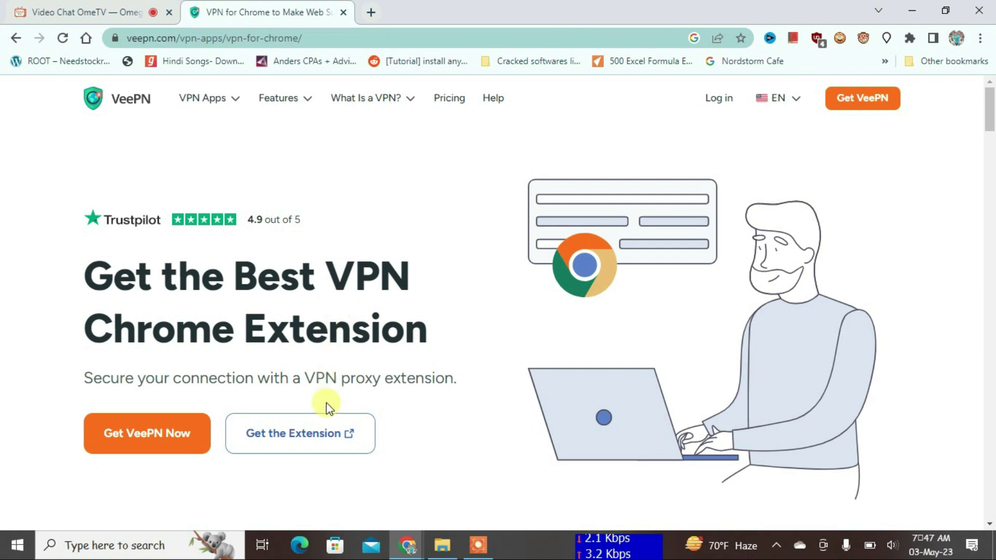
# Step: Add the Free VPN for Chrome - VPN Proxy VeePN extension from the Chrome Web Store
pyautogui.click(278, 439)
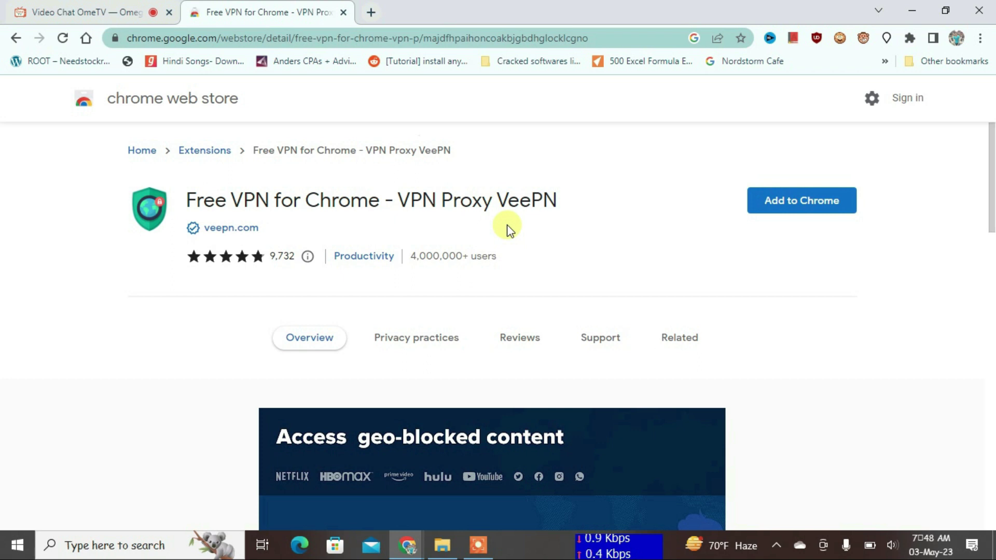
pyautogui.click(796, 207)
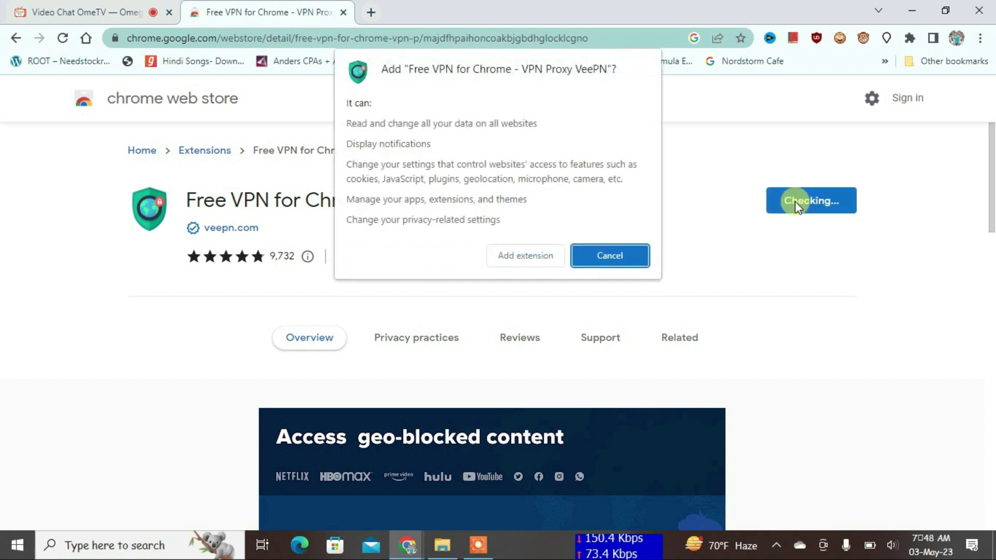
pyautogui.click(513, 260)
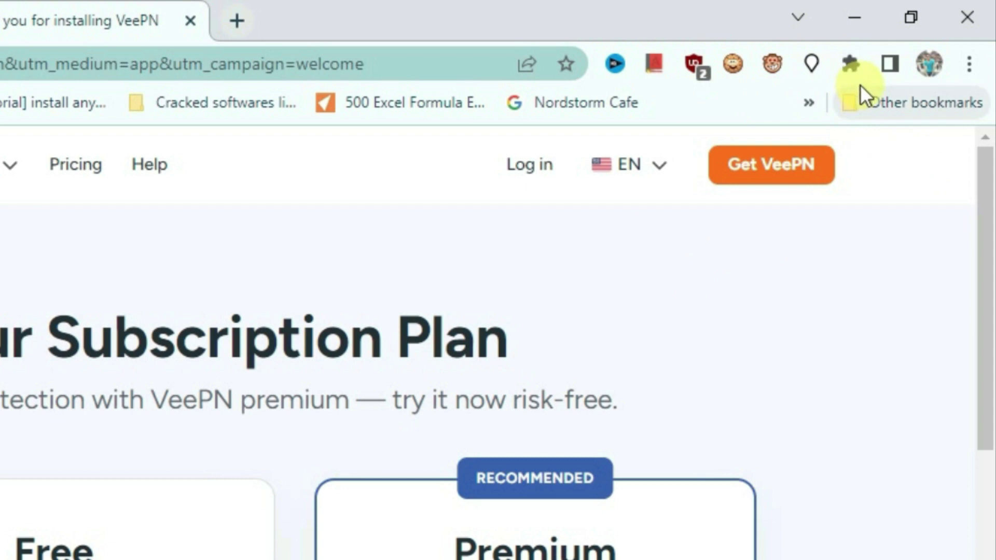
# Step: Pin the VeePN extension to the Chrome toolbar
pyautogui.click(852, 65)
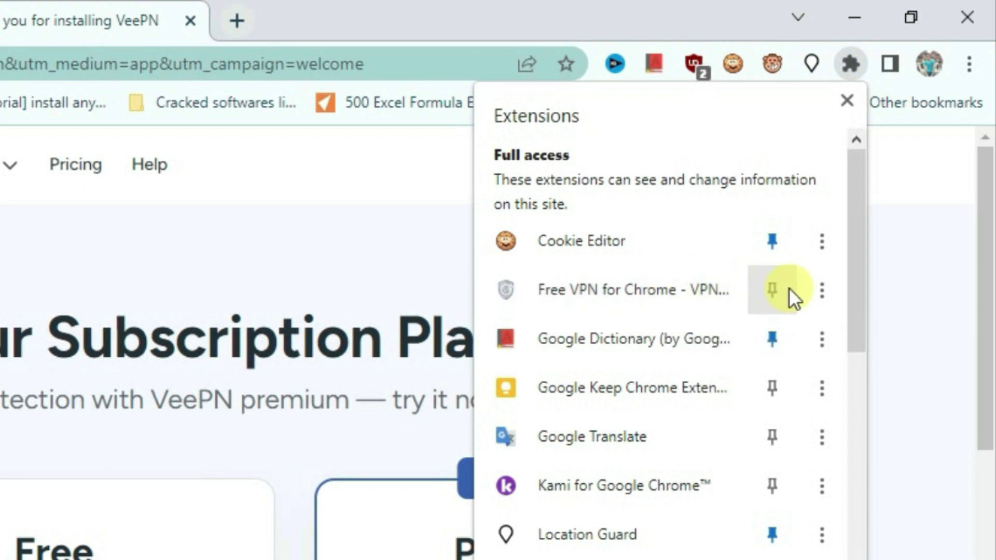
pyautogui.click(773, 290)
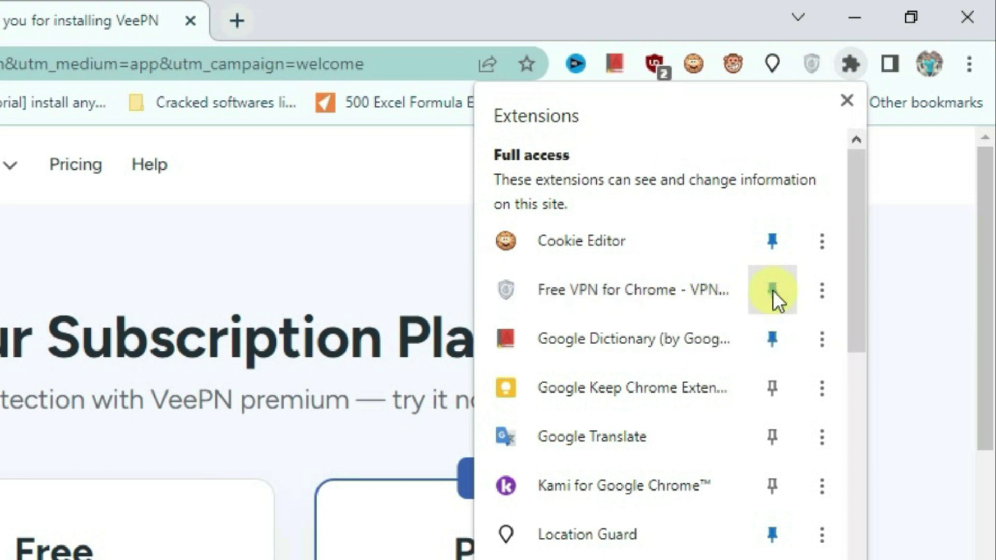
pyautogui.click(324, 228)
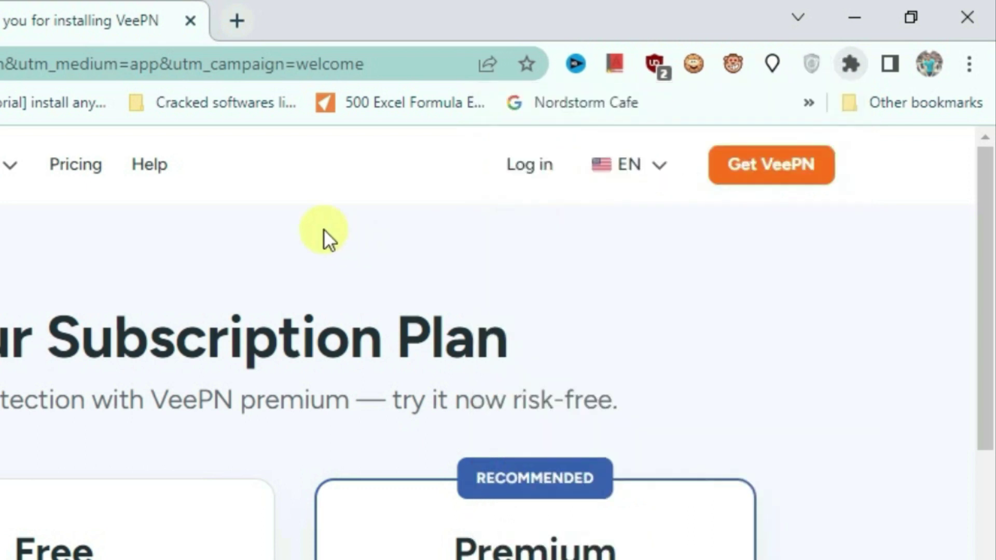
# Step: Open VeePN, finish its introduction, select the Paris, France server and turn the VPN on
pyautogui.click(812, 65)
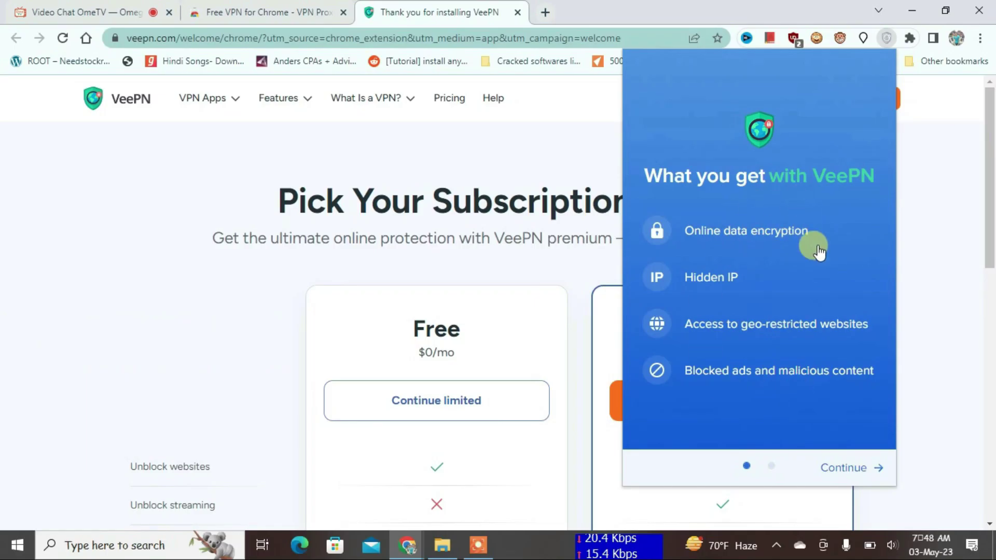
pyautogui.click(852, 470)
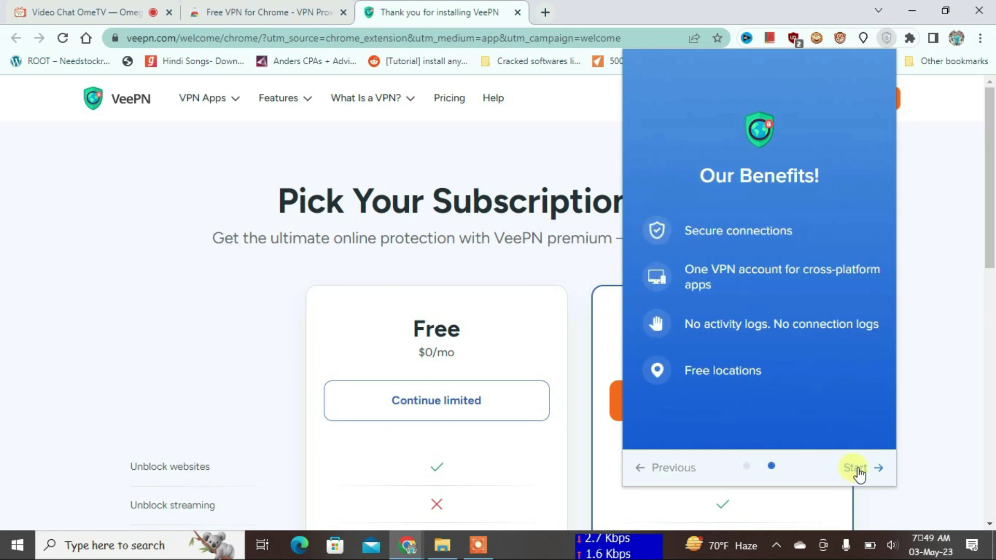
pyautogui.click(857, 469)
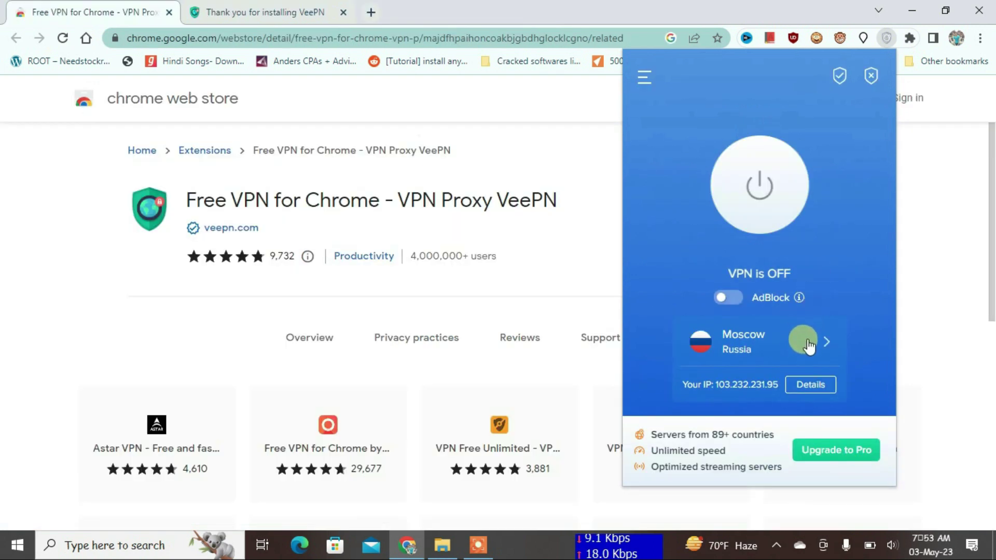
pyautogui.click(808, 346)
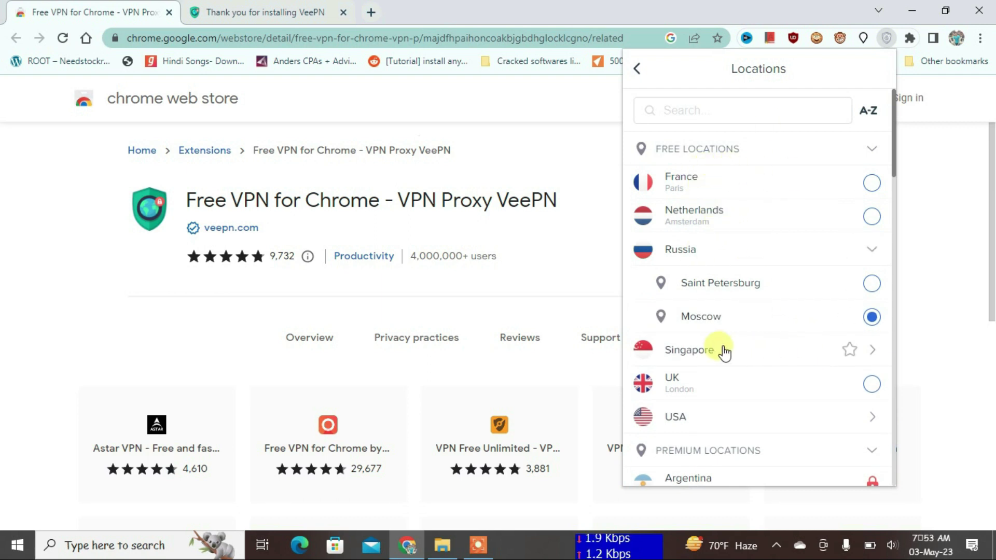
pyautogui.click(718, 183)
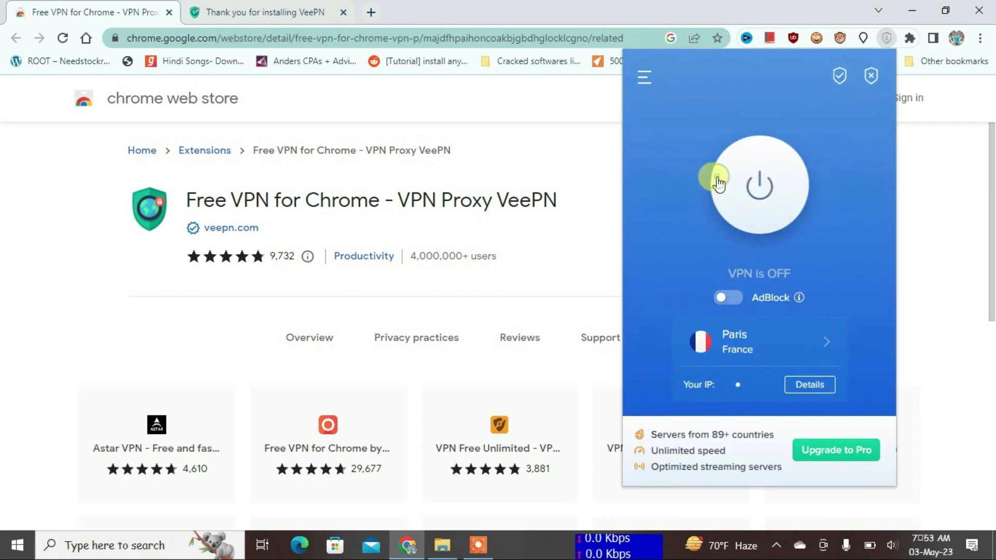
pyautogui.click(760, 213)
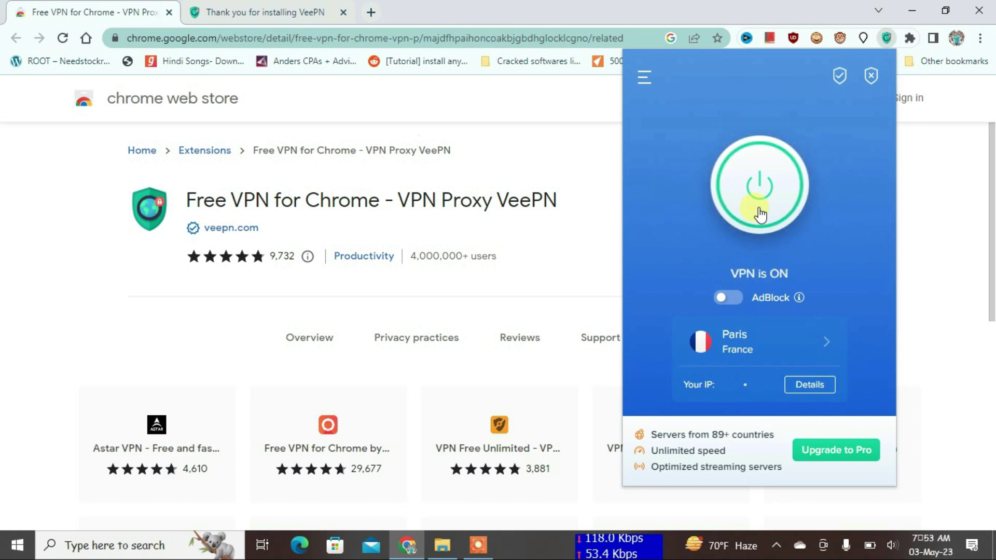
# Step: Clear Chrome's browsing history, cookies and cached images and files from the last 24 hours
pyautogui.click(549, 145)
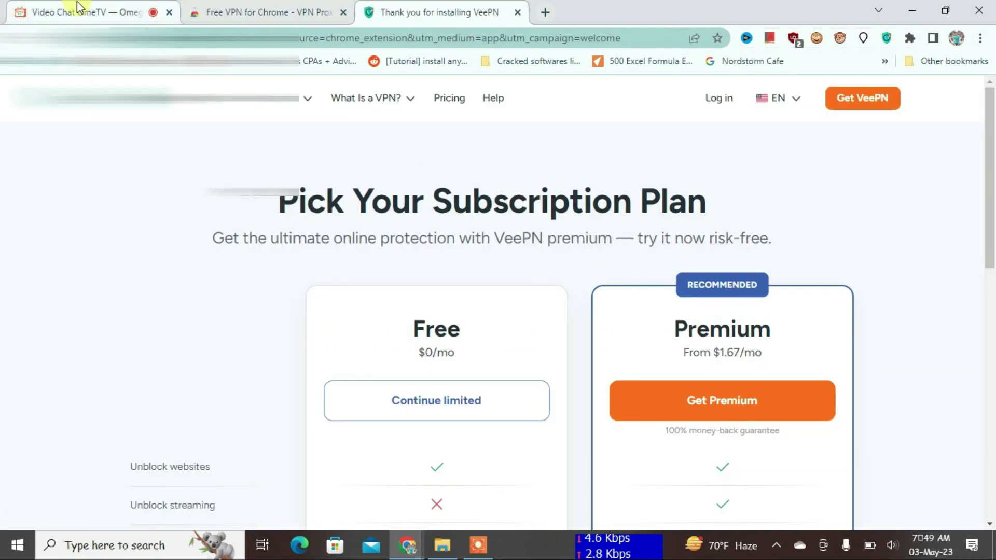
pyautogui.click(78, 10)
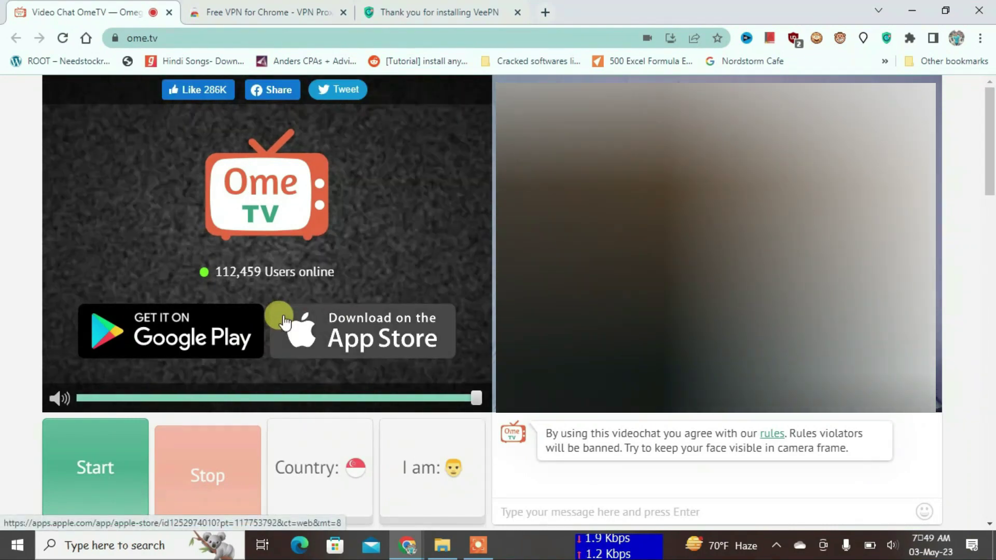
pyautogui.hotkey('ctrl', 'shift', 'Delete')
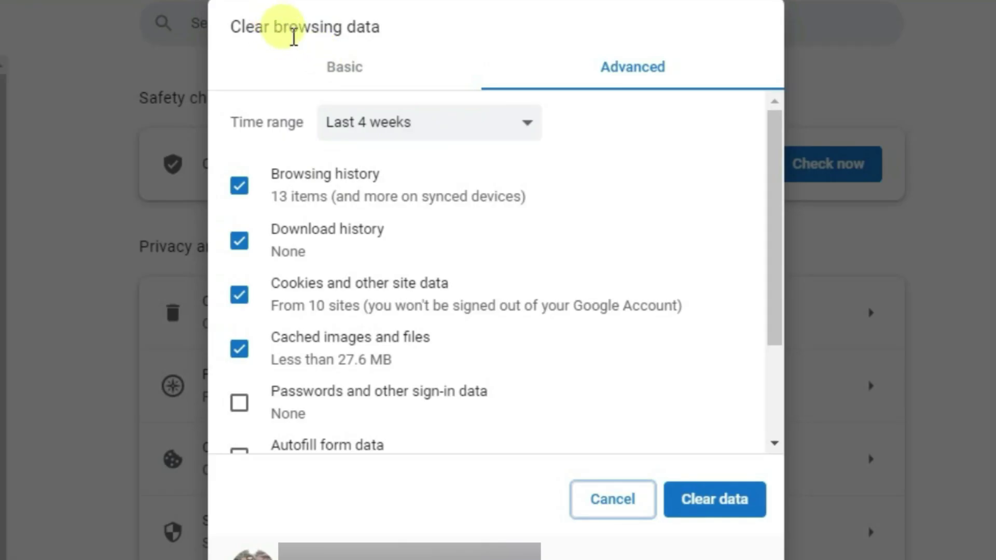
pyautogui.click(596, 124)
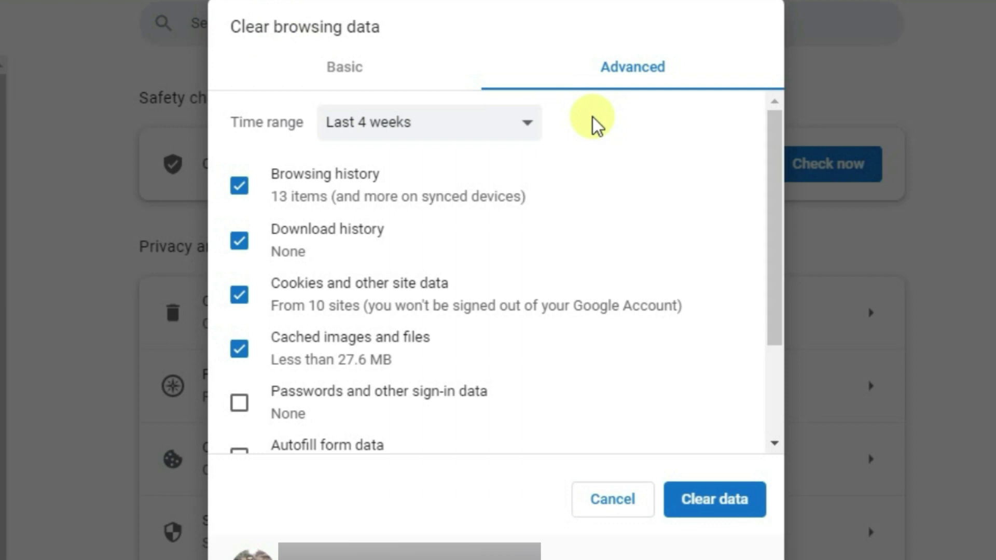
pyautogui.click(509, 125)
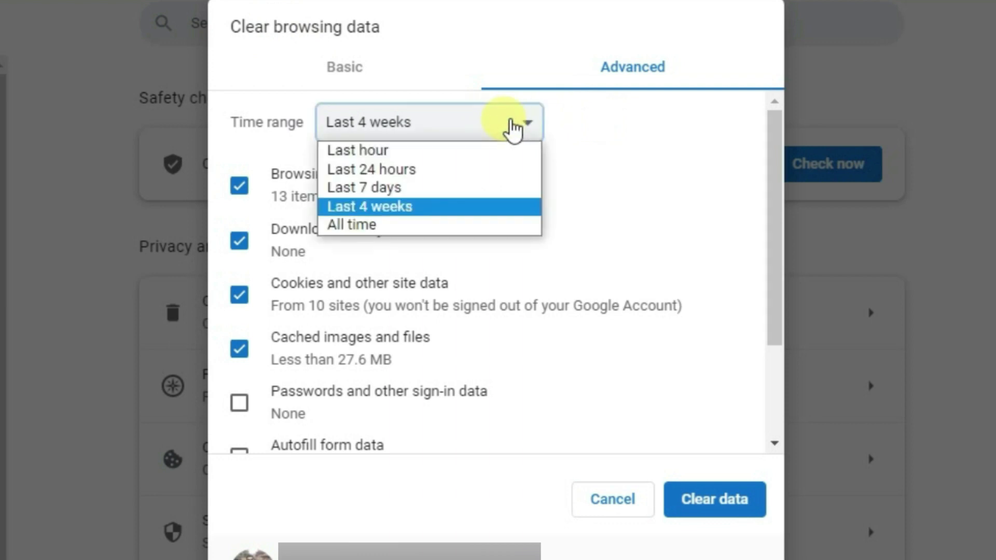
pyautogui.click(527, 133)
pyautogui.click(528, 132)
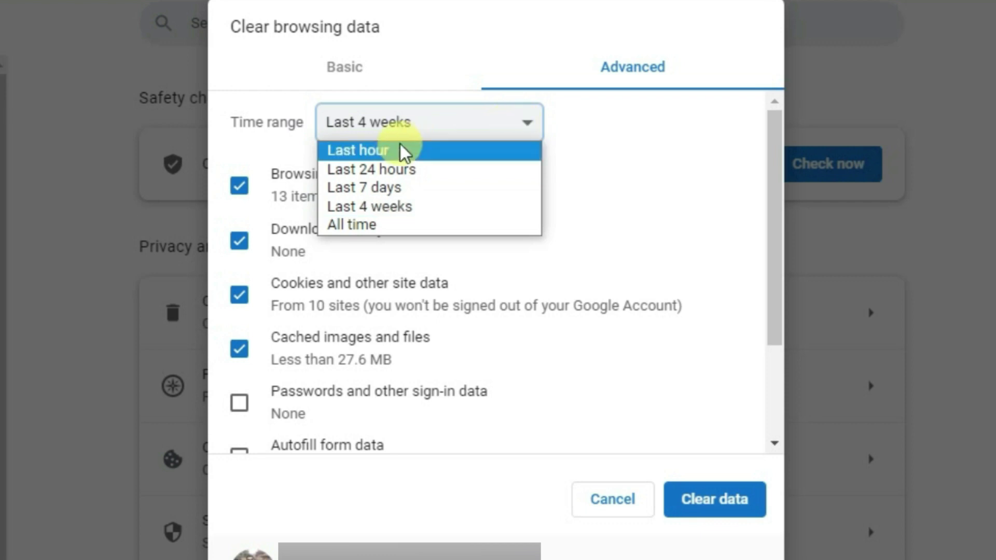
pyautogui.click(377, 156)
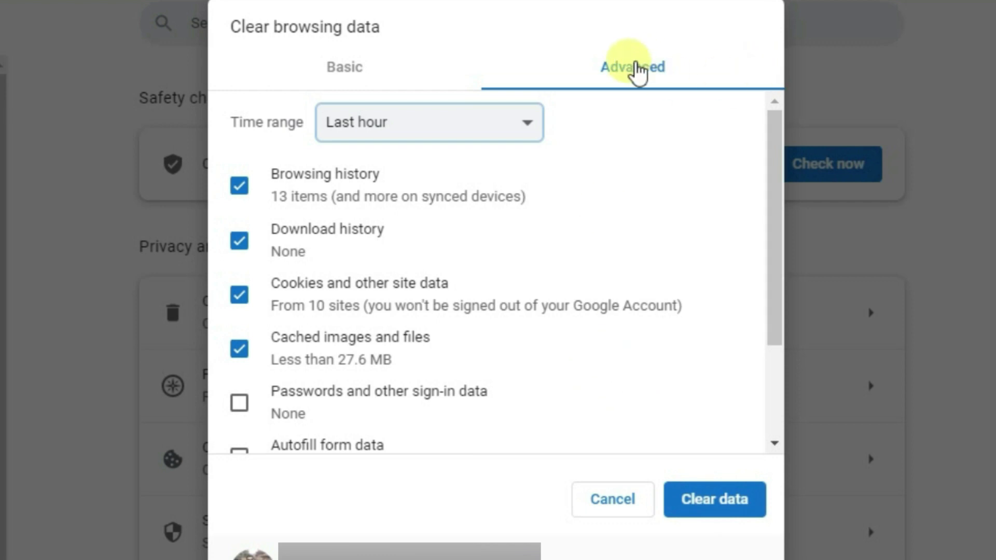
pyautogui.click(630, 71)
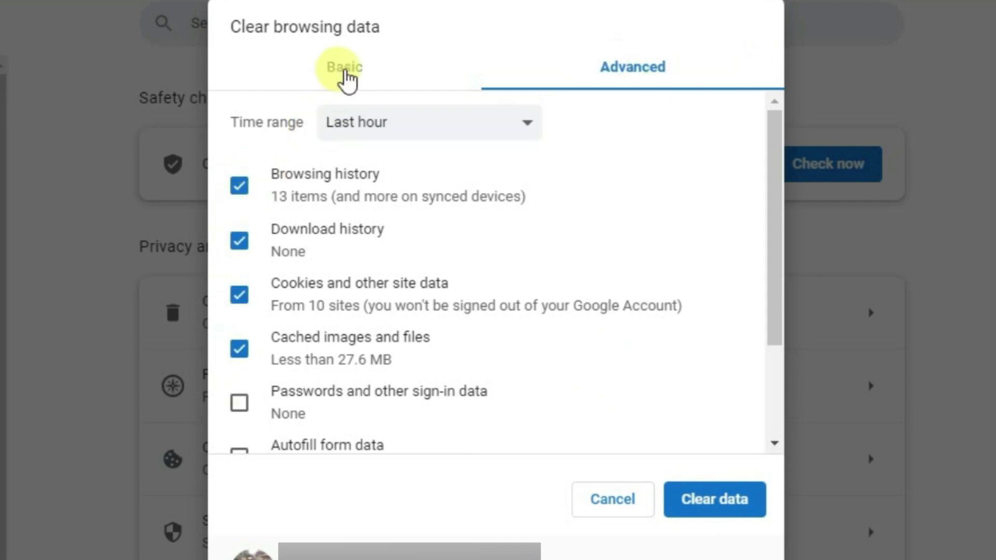
pyautogui.click(344, 78)
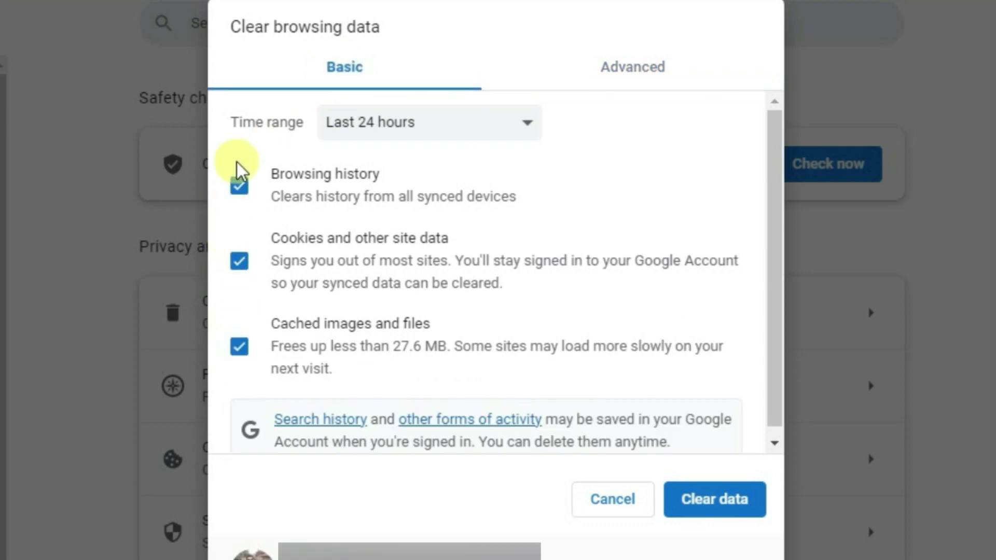
pyautogui.click(713, 503)
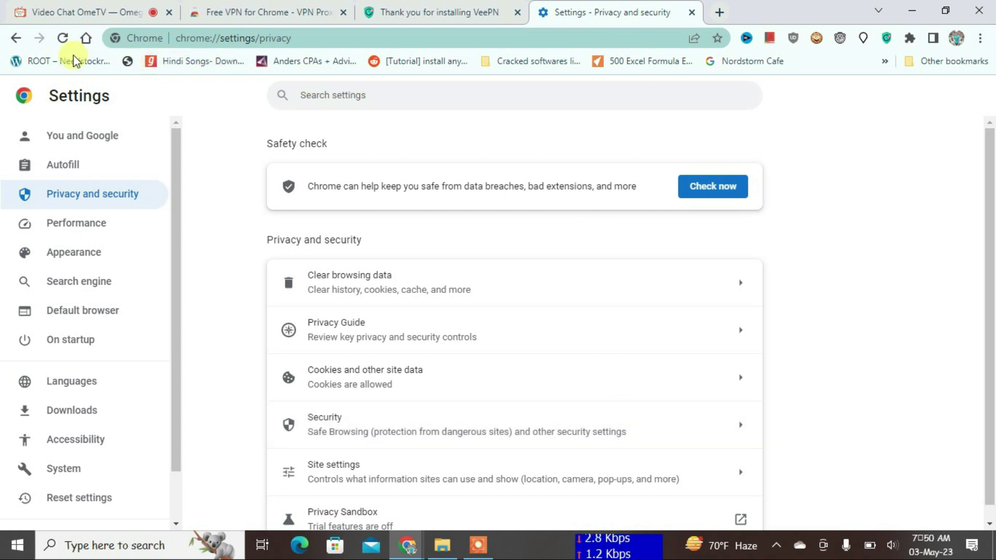
# Step: Return to the OmeTV tab and sign in with Facebook
pyautogui.click(53, 10)
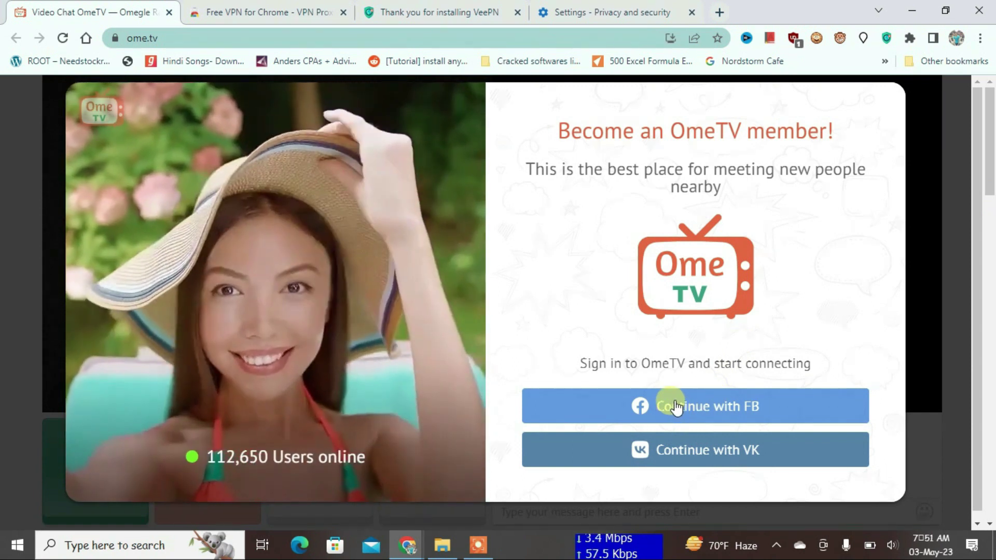
pyautogui.click(672, 406)
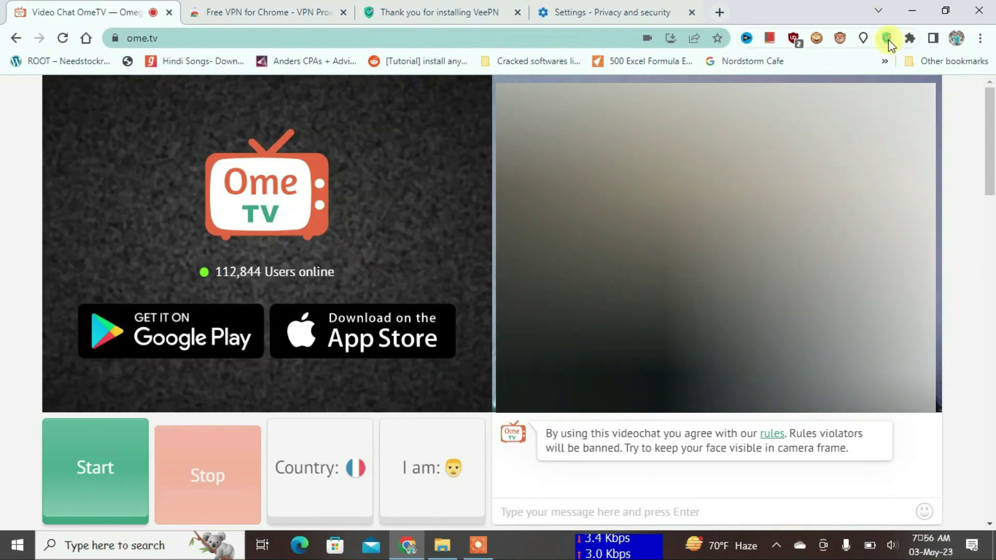
# Step: Confirm VeePN is on Paris, then start OmeTV and skip partners until one is from France
pyautogui.click(887, 38)
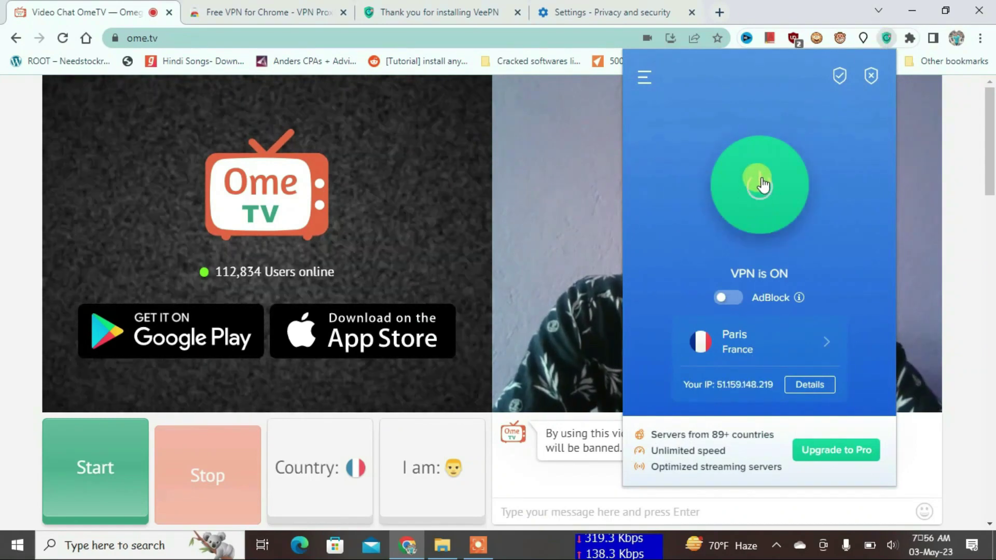
pyautogui.click(885, 39)
pyautogui.click(96, 496)
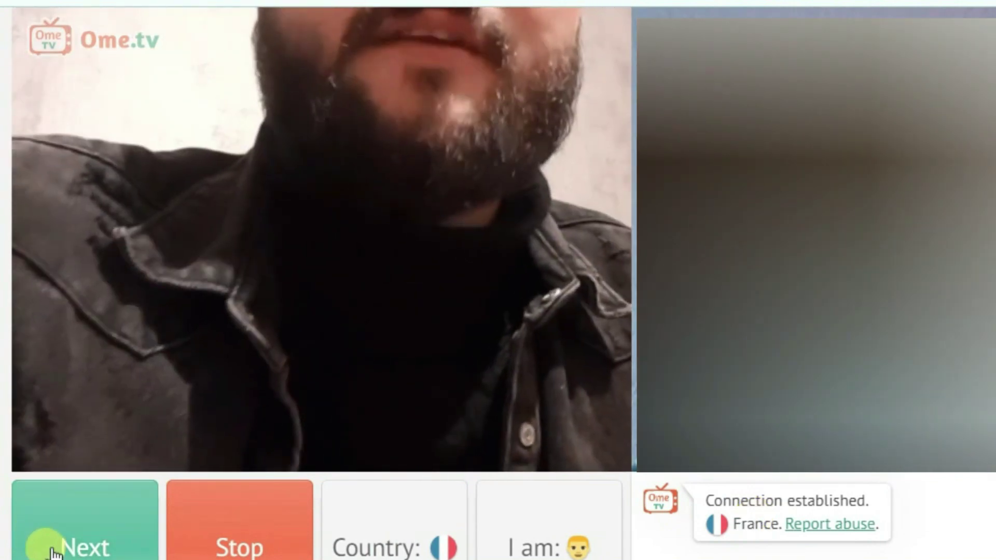
pyautogui.click(52, 543)
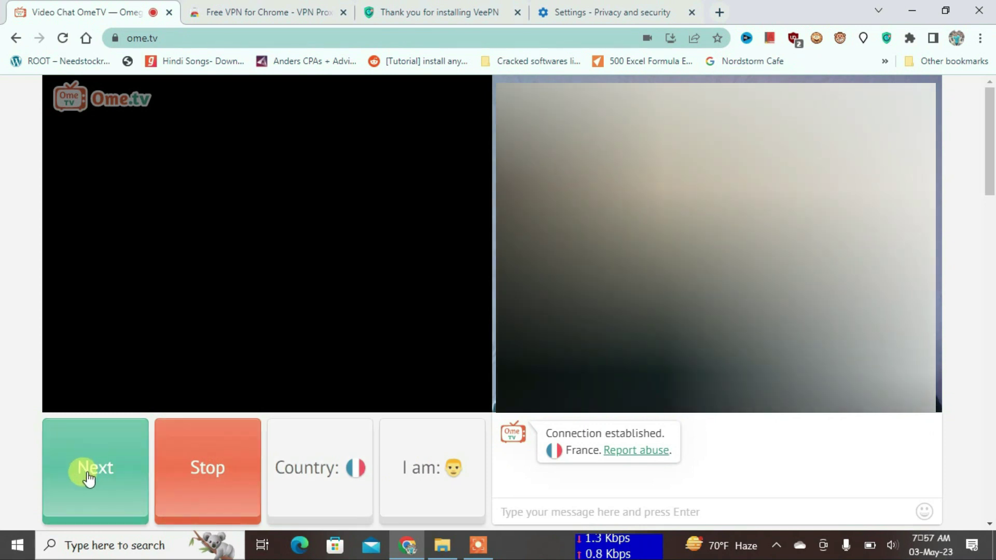
pyautogui.click(89, 475)
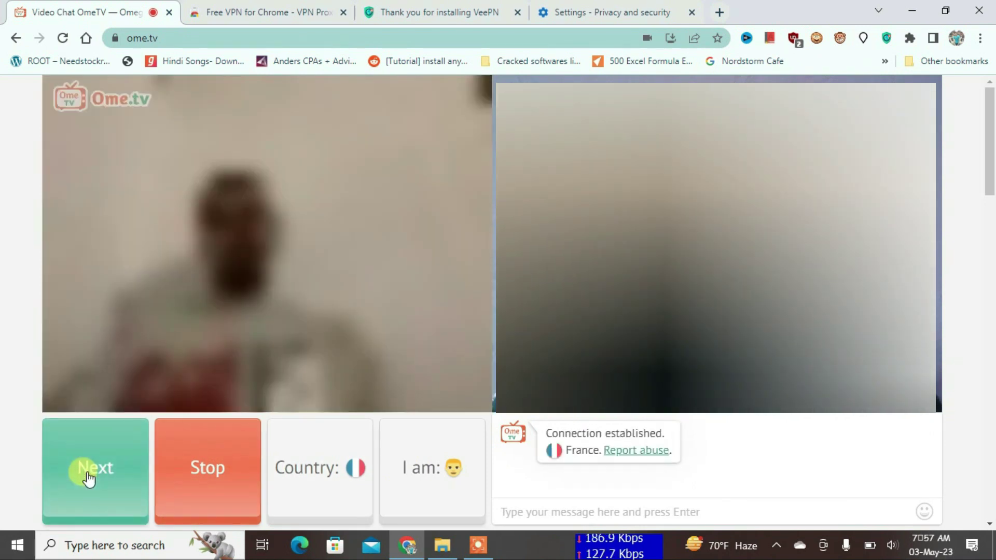